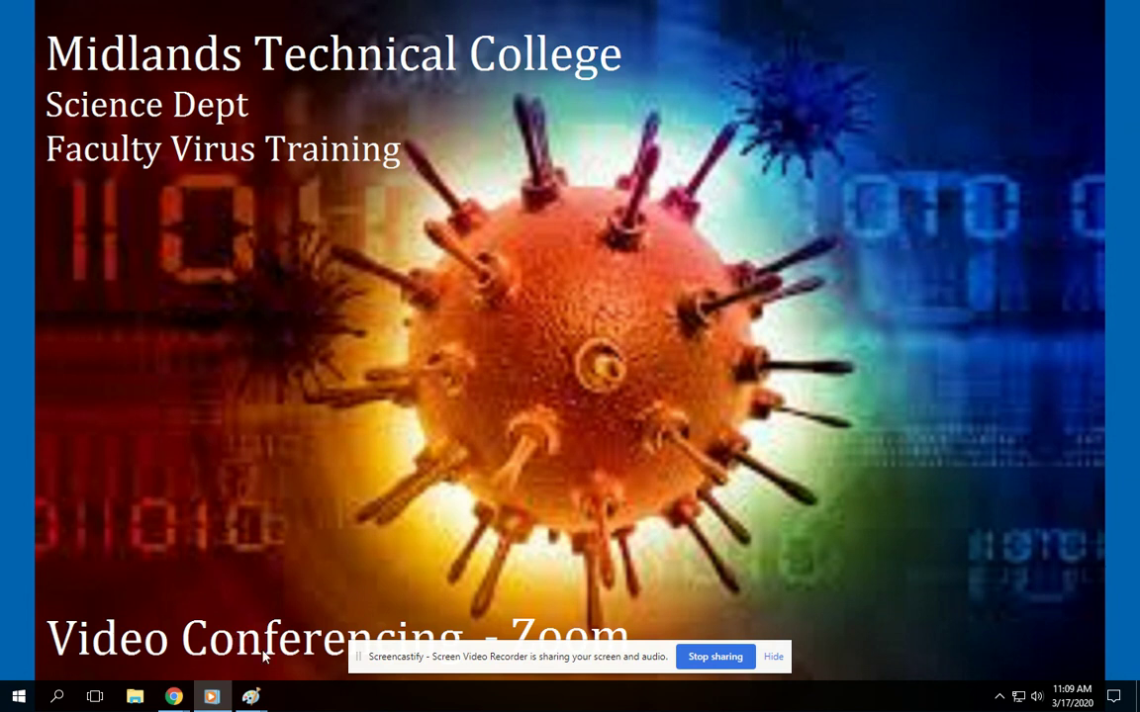
Open zoom.us in a new Chrome tab and go to its free sign-up page
mouse_move(210, 696)
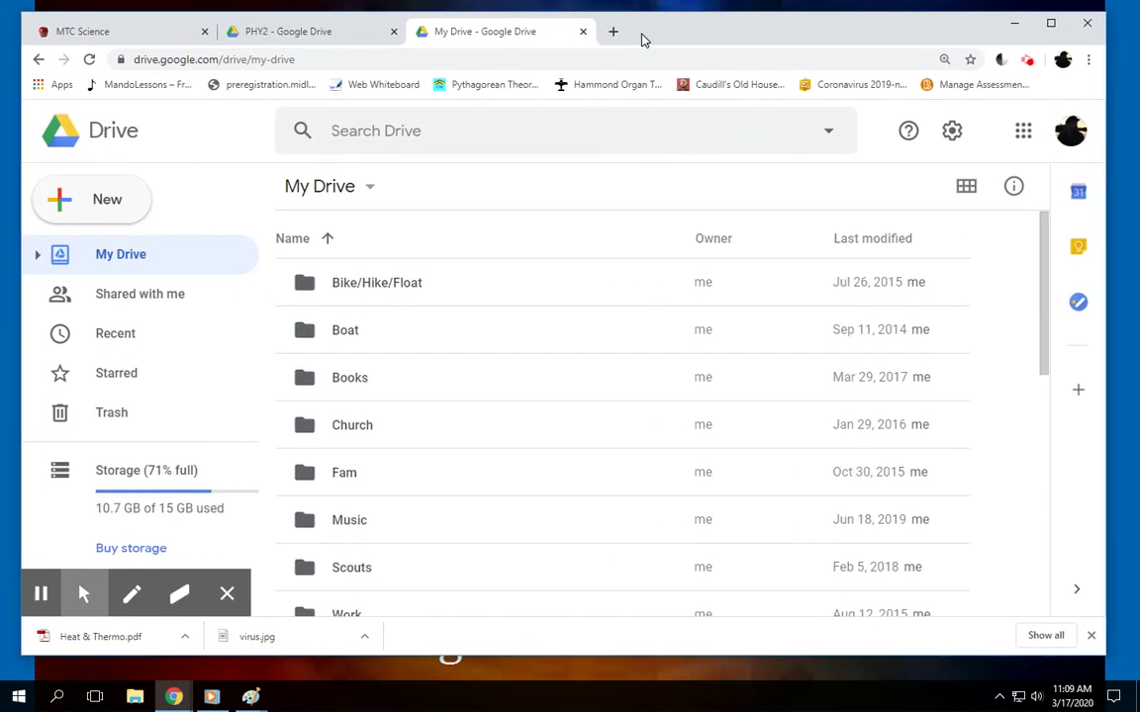
click(613, 36)
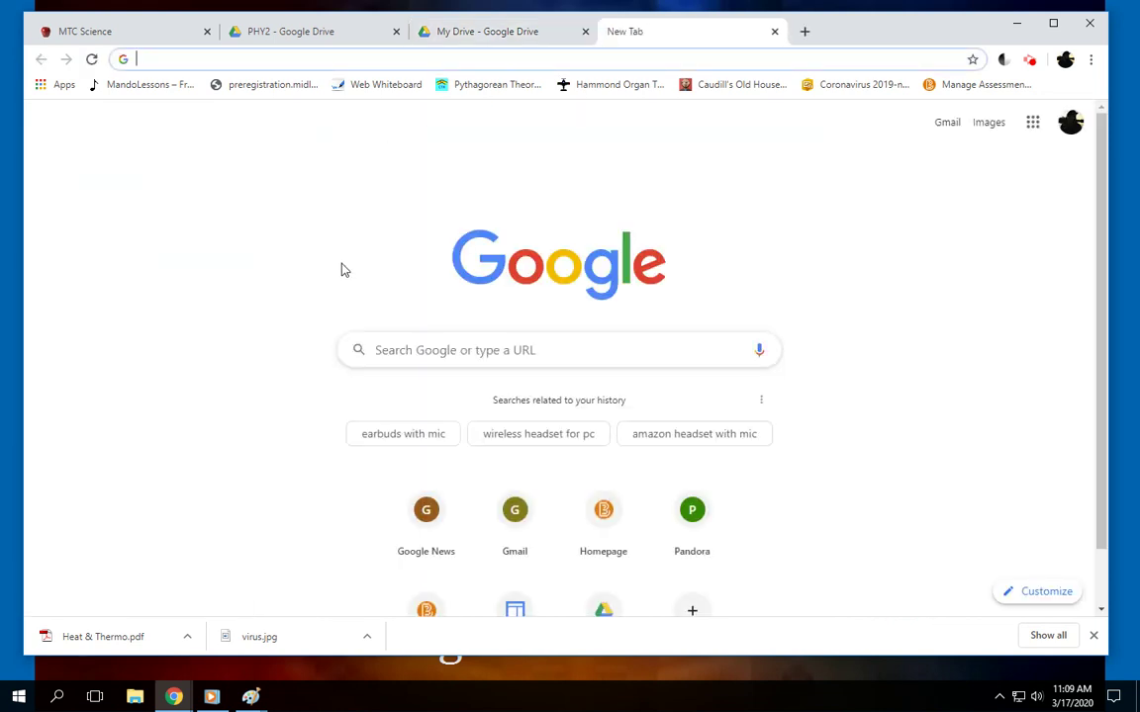
text(zoom)
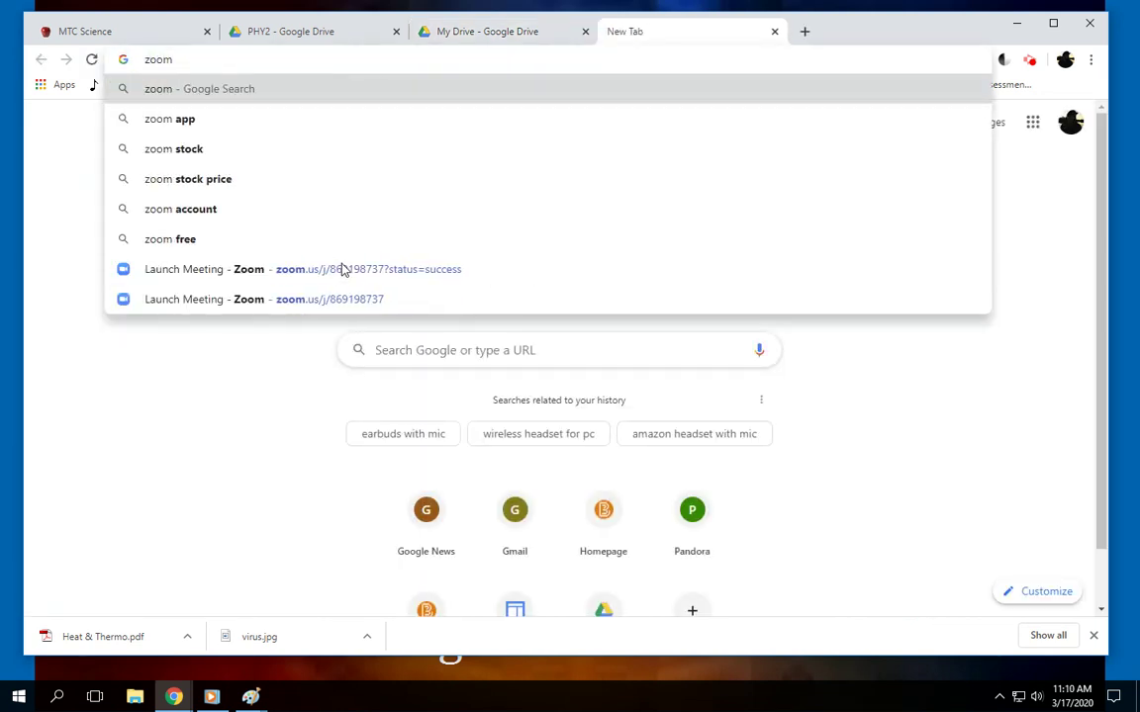
text(.us)
key(Return)
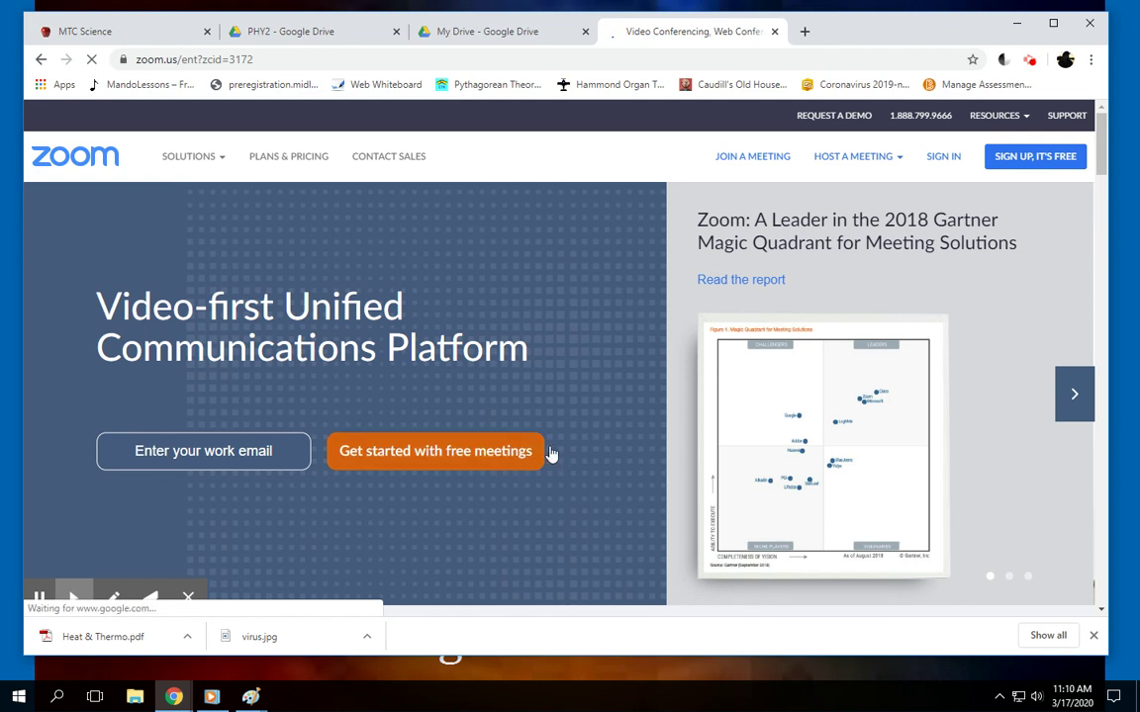
click(1035, 160)
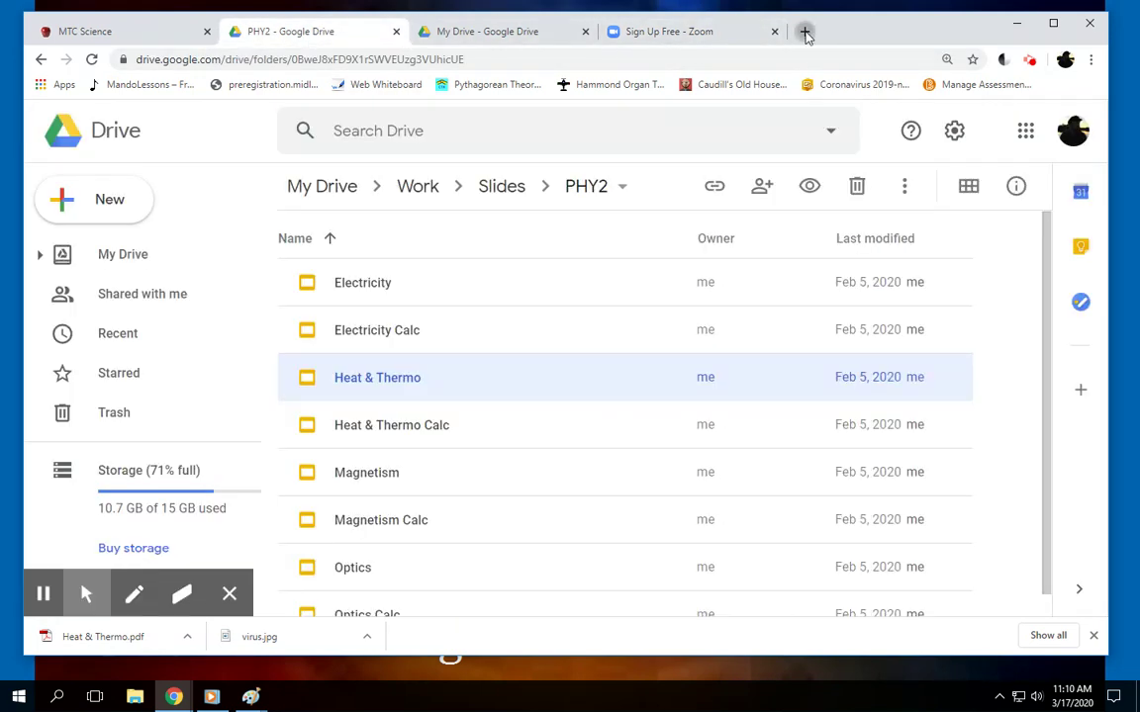
Search the web for "mtc physics" in a new tab and open the MTC Physics Google Sites page
click(804, 31)
text(mtc)
key(Down)
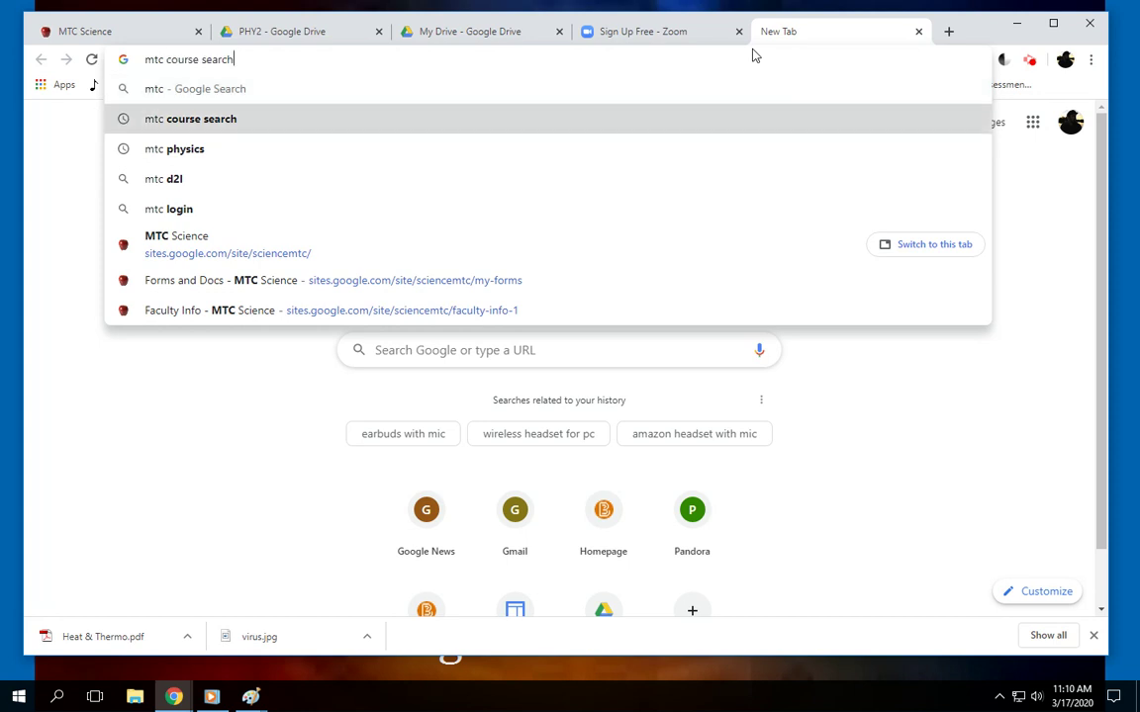
key(Down)
key(Return)
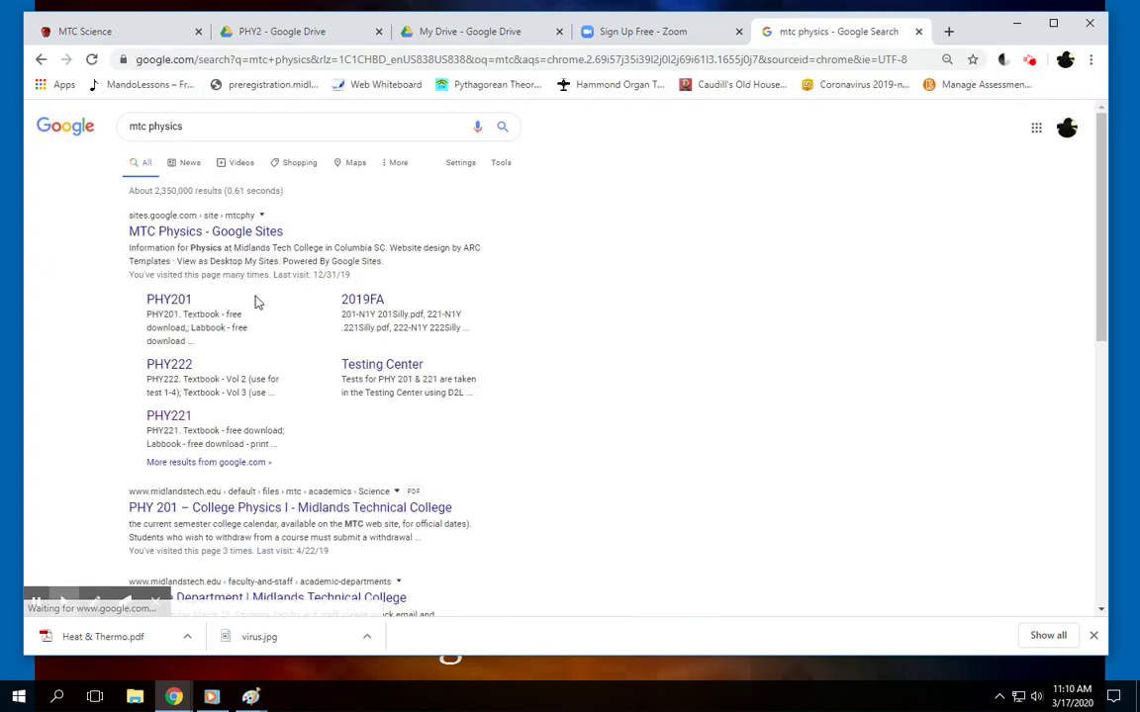
click(229, 233)
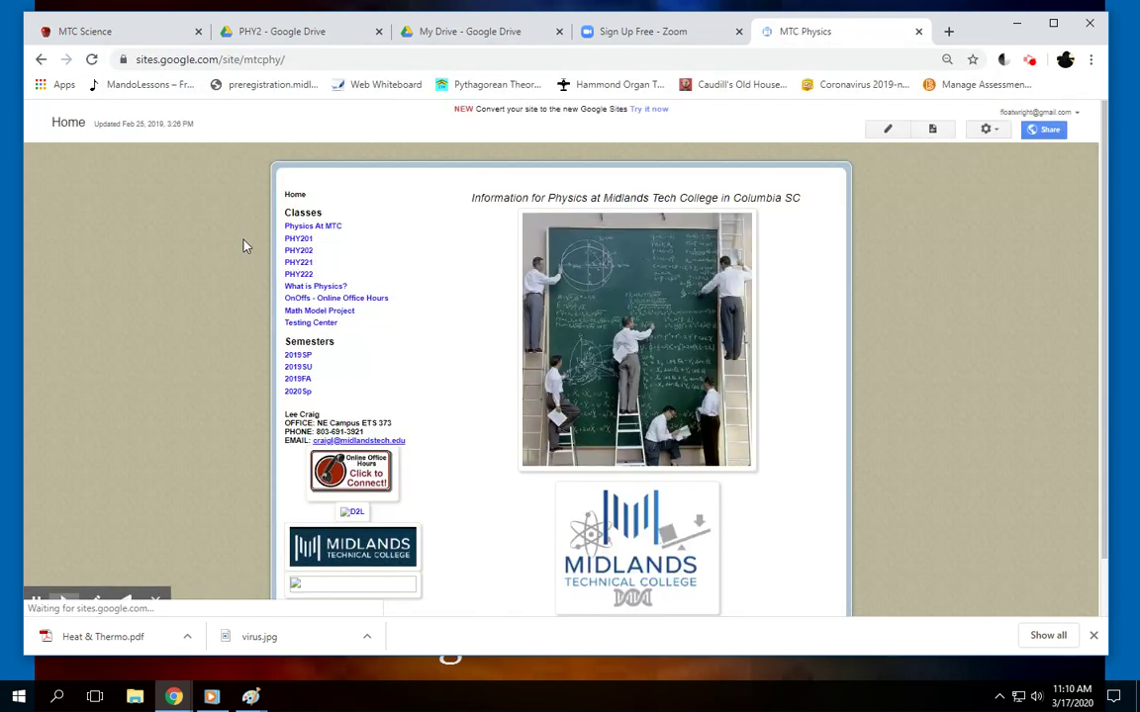
Join the Zoom meeting through the site's Online Office Hours link and share Screen 2 in it
click(347, 483)
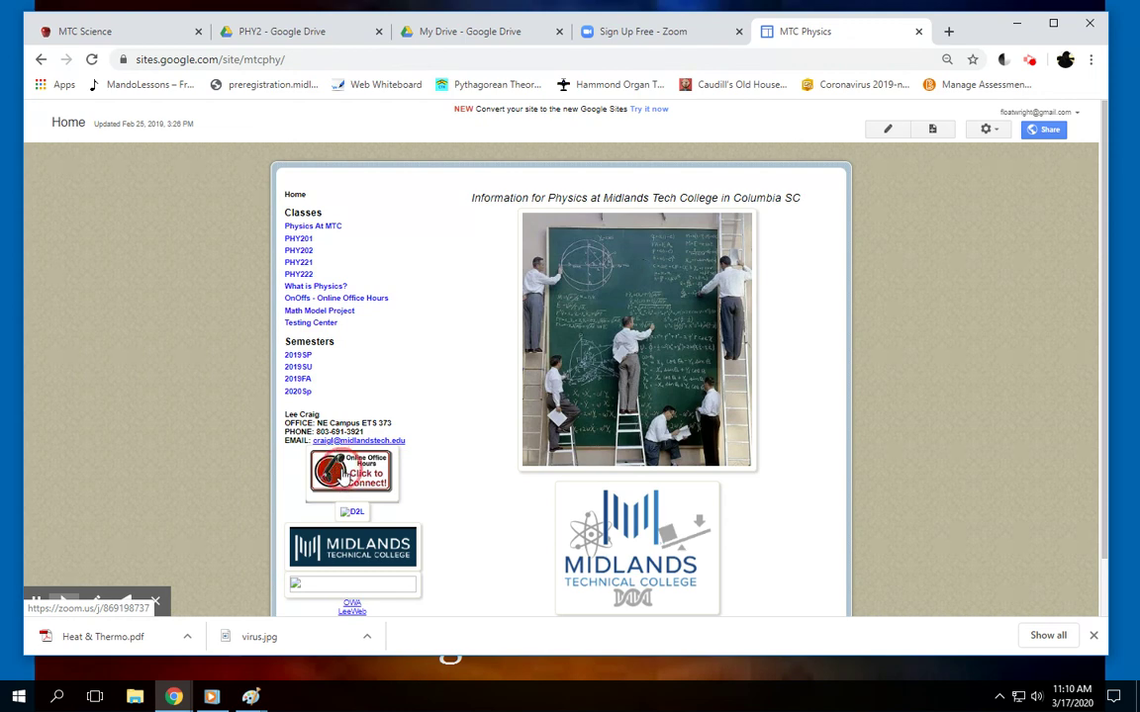
click(356, 479)
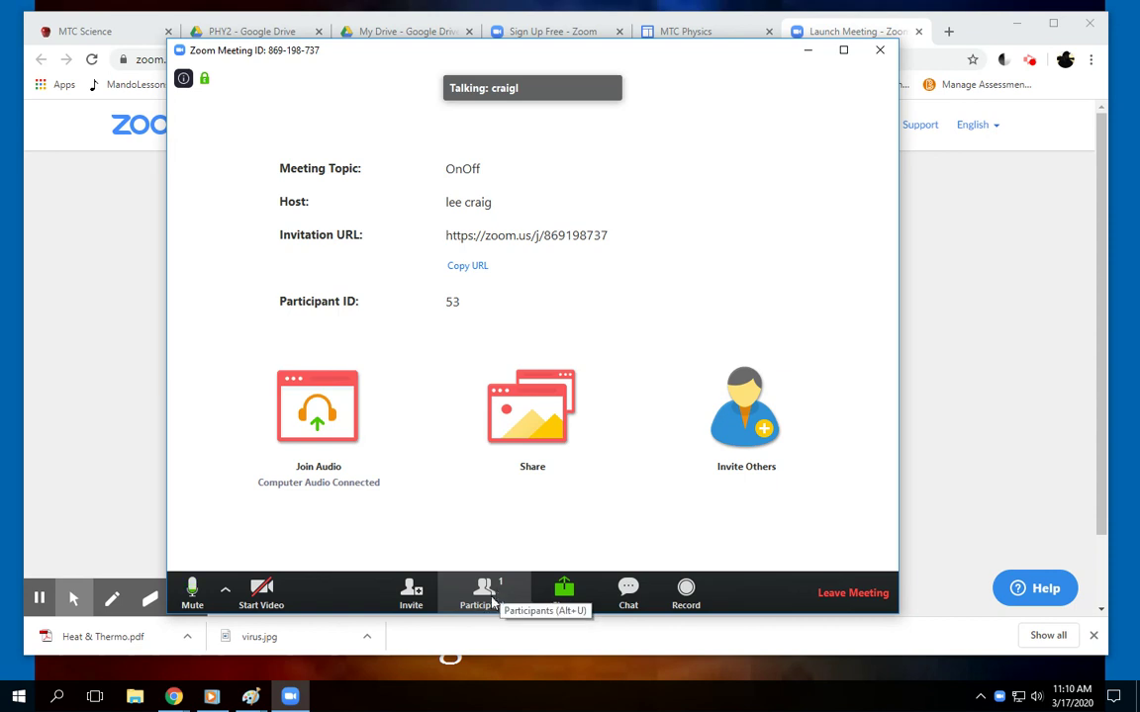
click(566, 593)
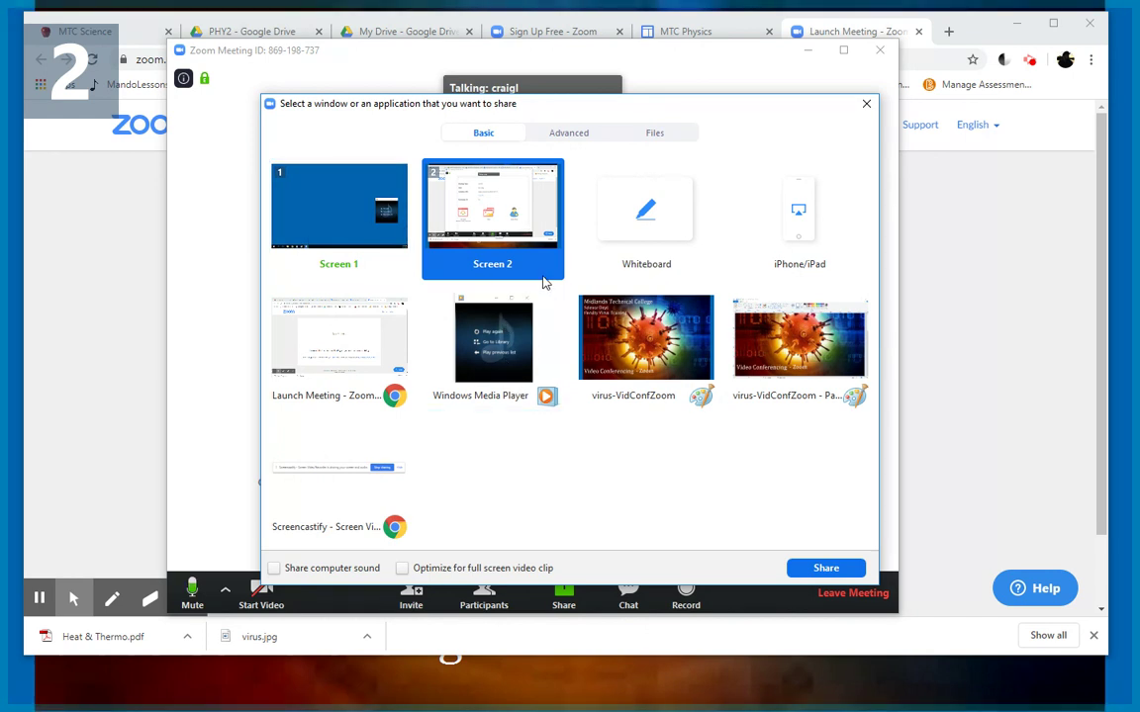
double_click(494, 213)
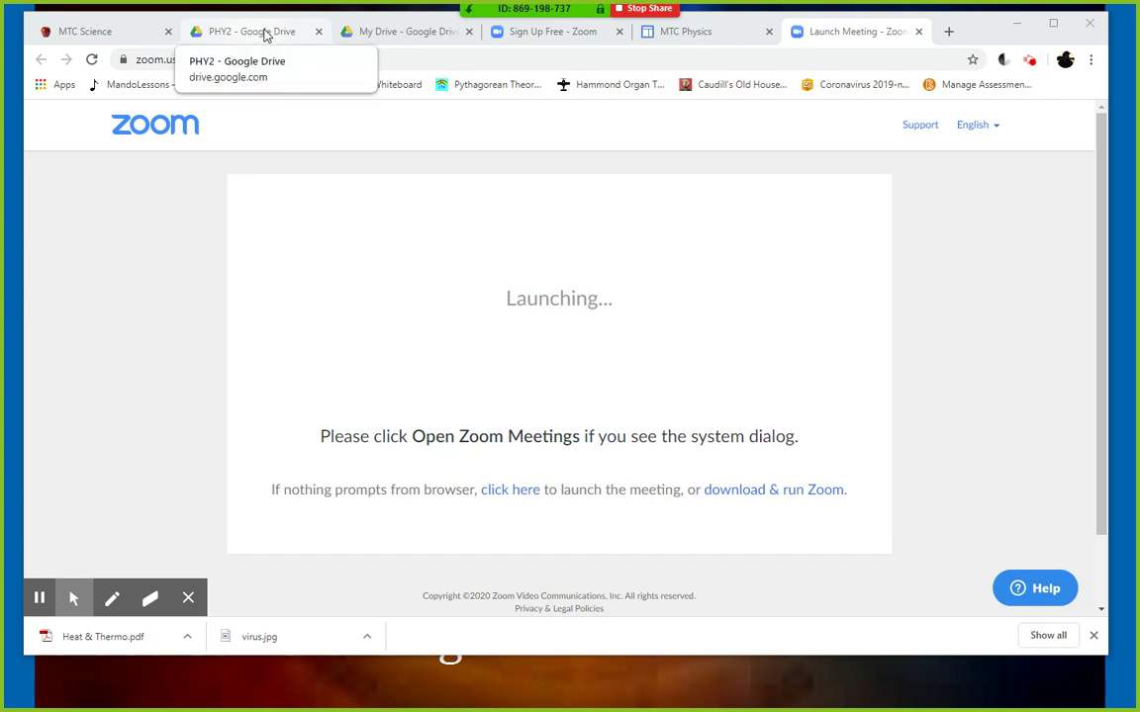
In Google Drive, go to the PHY2 folder inside Work > Slides and open the Magnetism presentation
click(381, 32)
scroll(403, 405, down, 5)
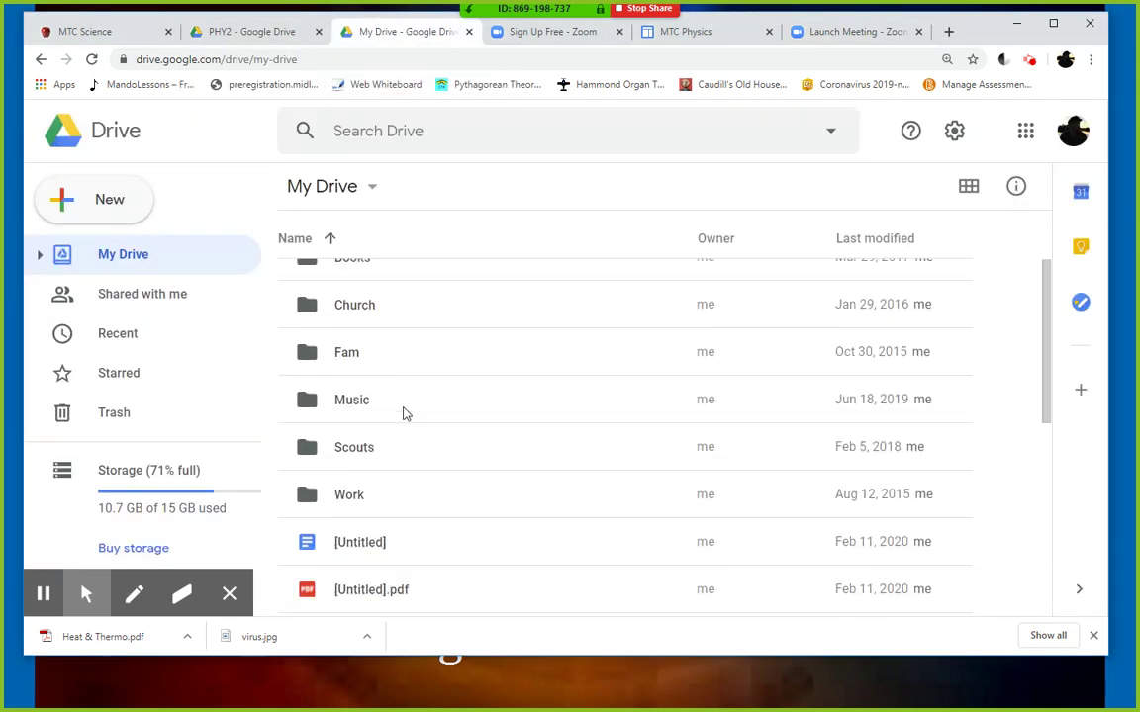
scroll(400, 412, up, 2)
double_click(349, 381)
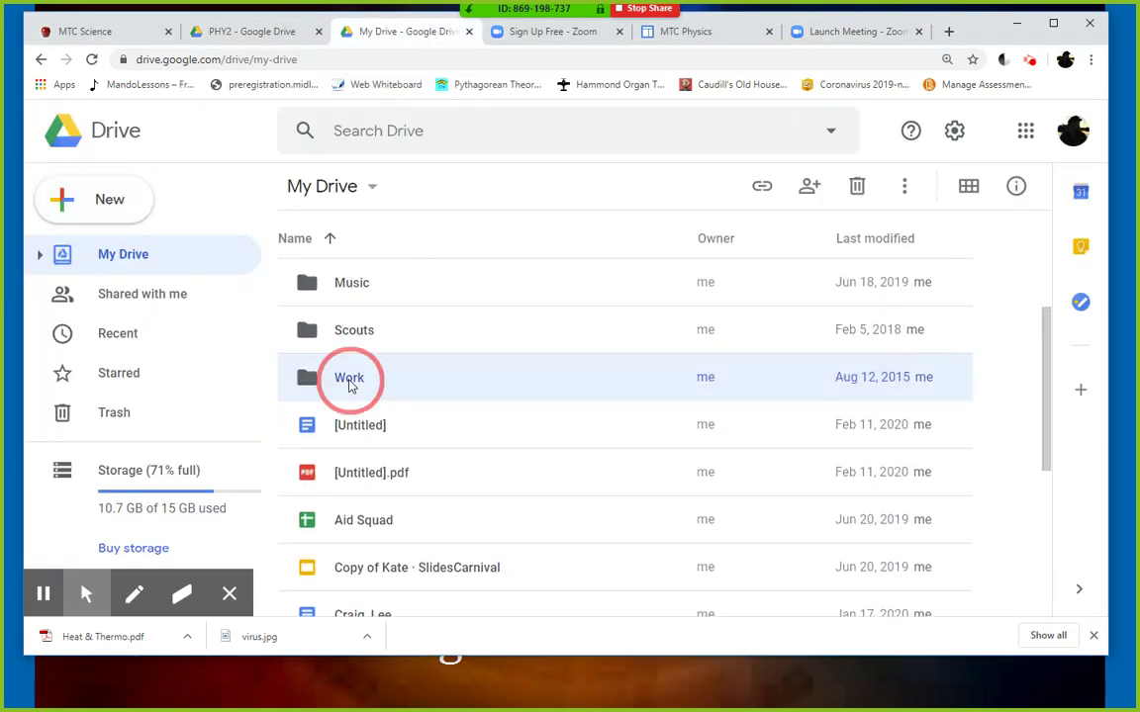
scroll(376, 381, down, 2)
scroll(389, 405, down, 3)
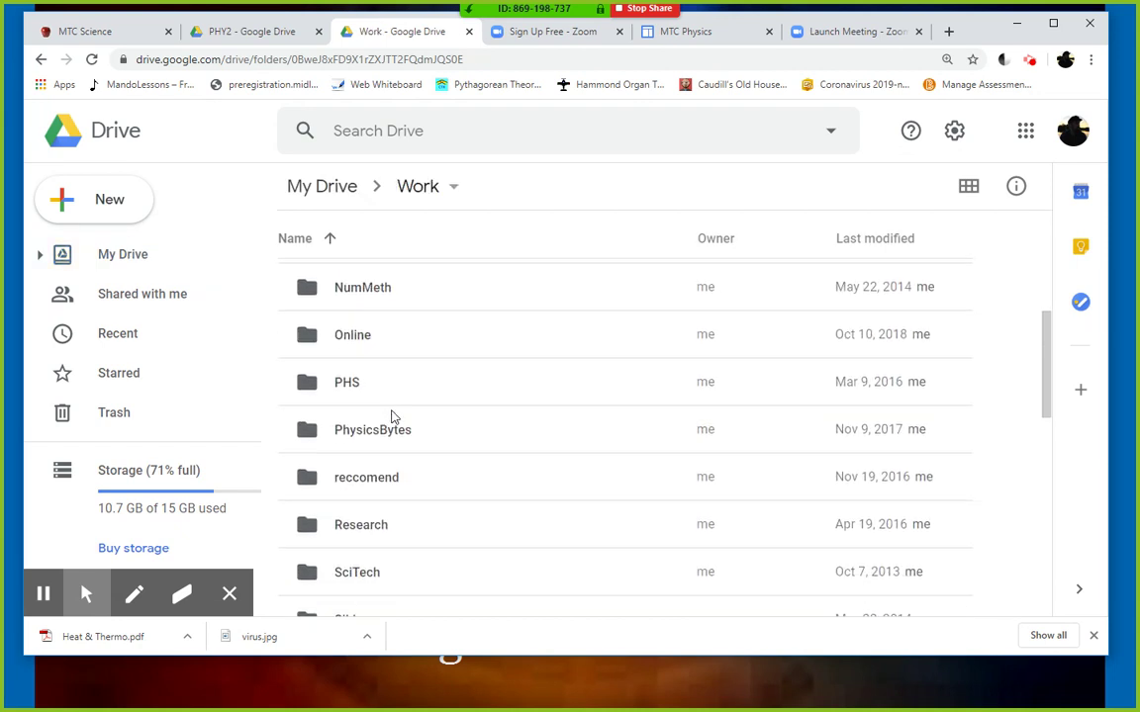
click(356, 518)
double_click(355, 518)
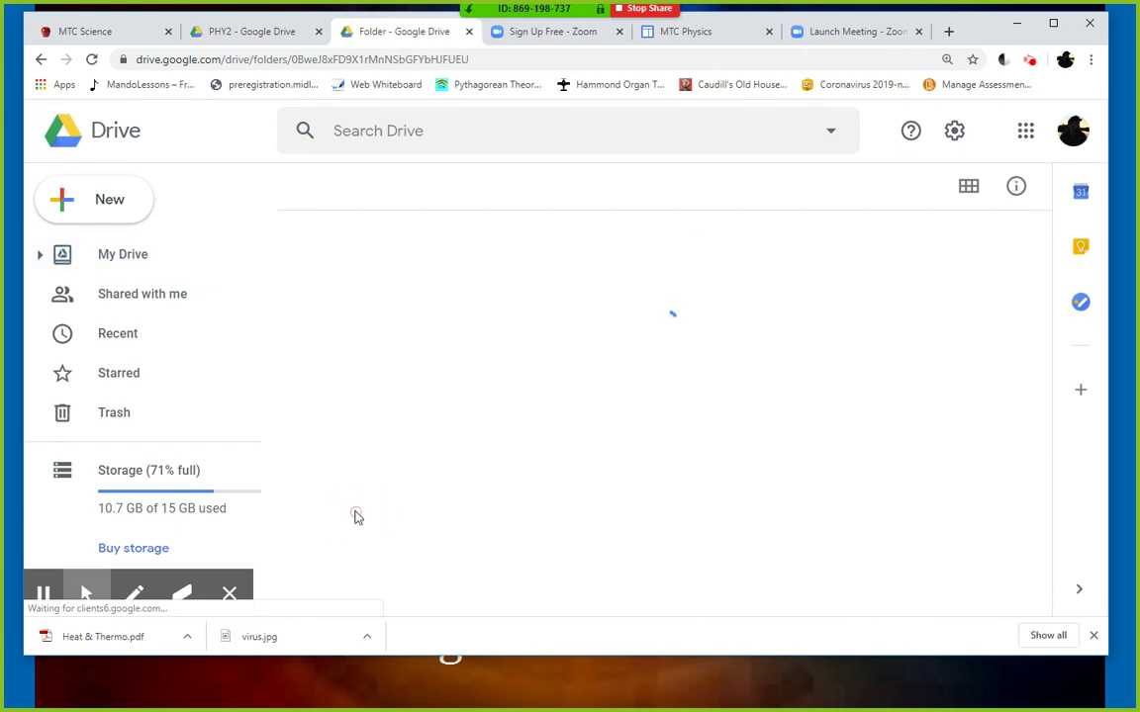
scroll(382, 420, down, 2)
double_click(348, 306)
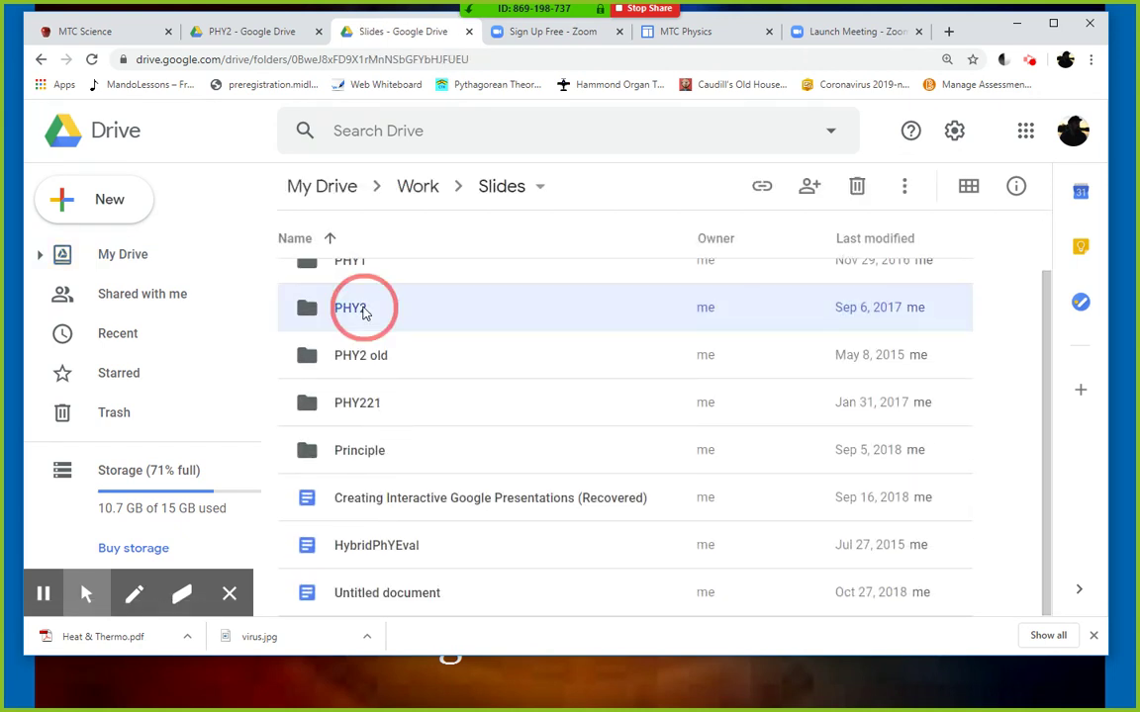
scroll(398, 475, down, 1)
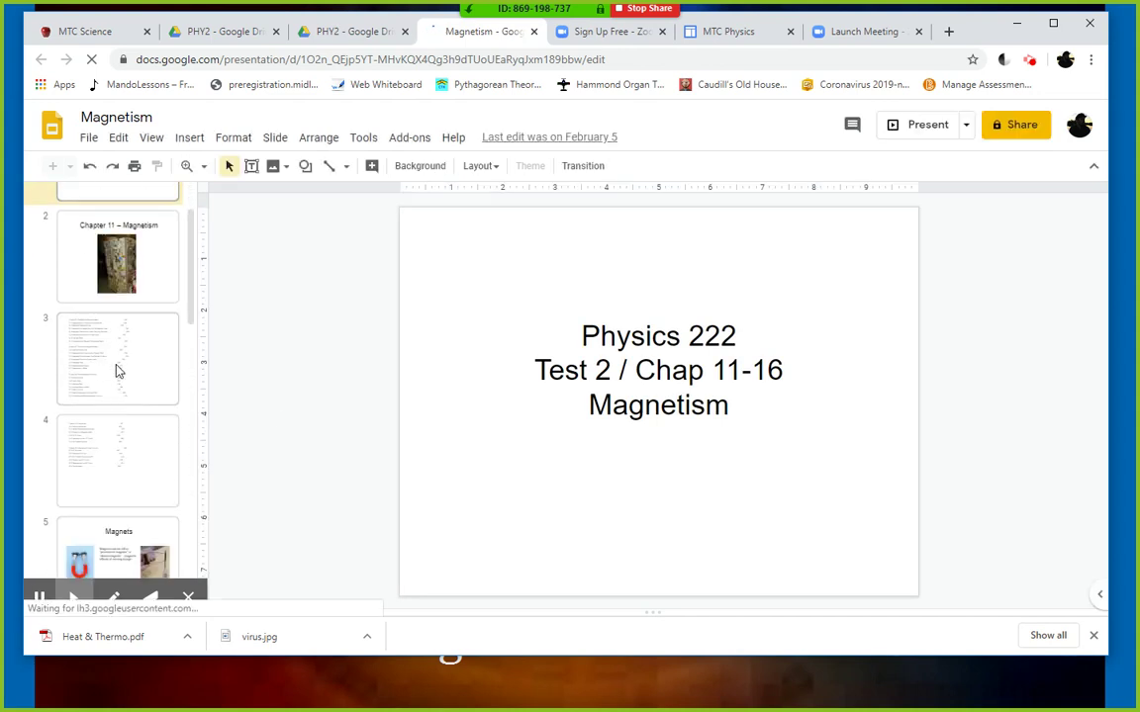
Show slide 3 with the chapter contents and slide 5, Magnets, of the Magnetism presentation
scroll(119, 361, down, 1)
click(129, 315)
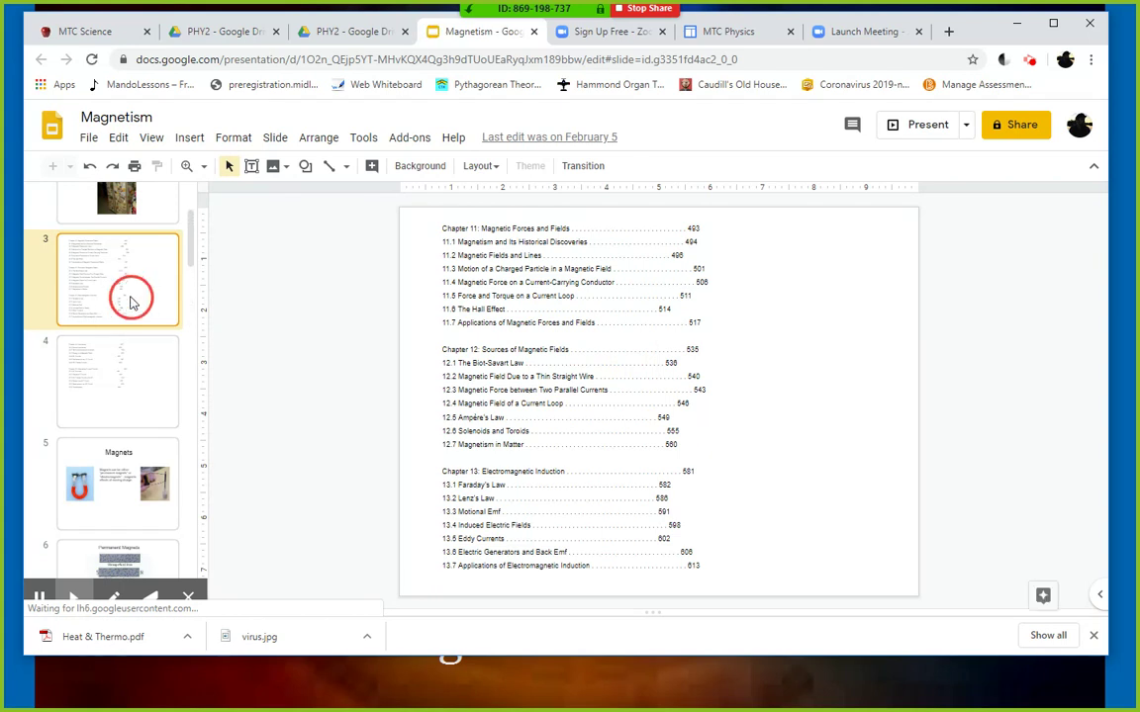
click(116, 475)
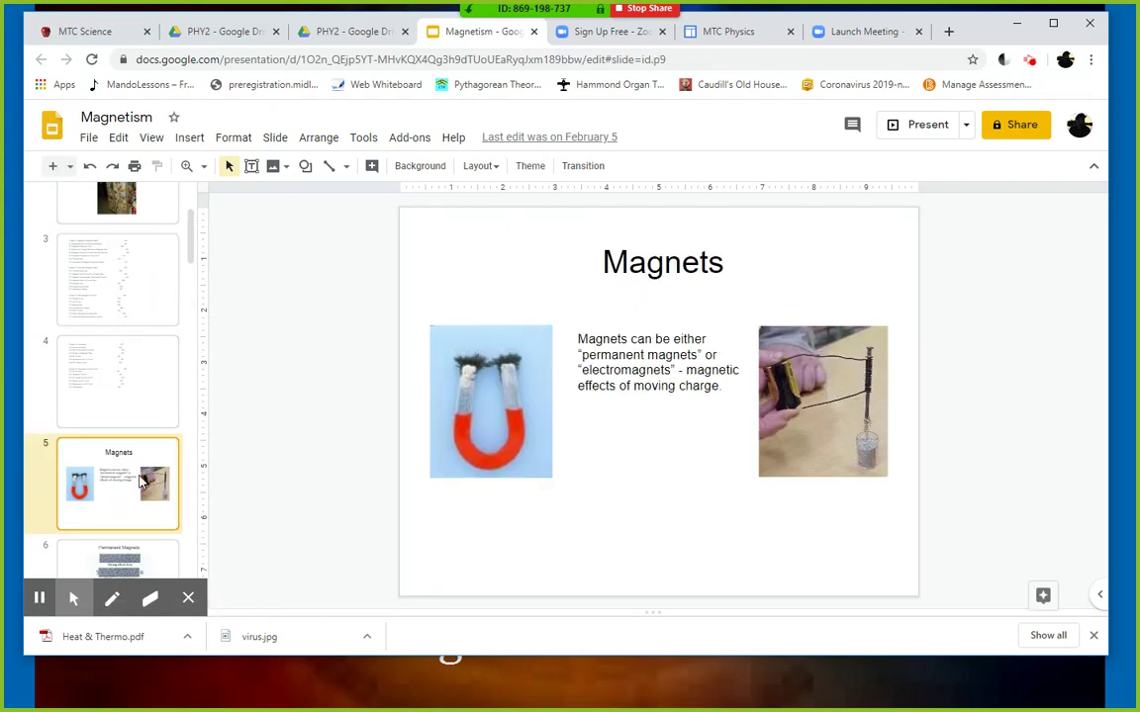
scroll(142, 482, down, 4)
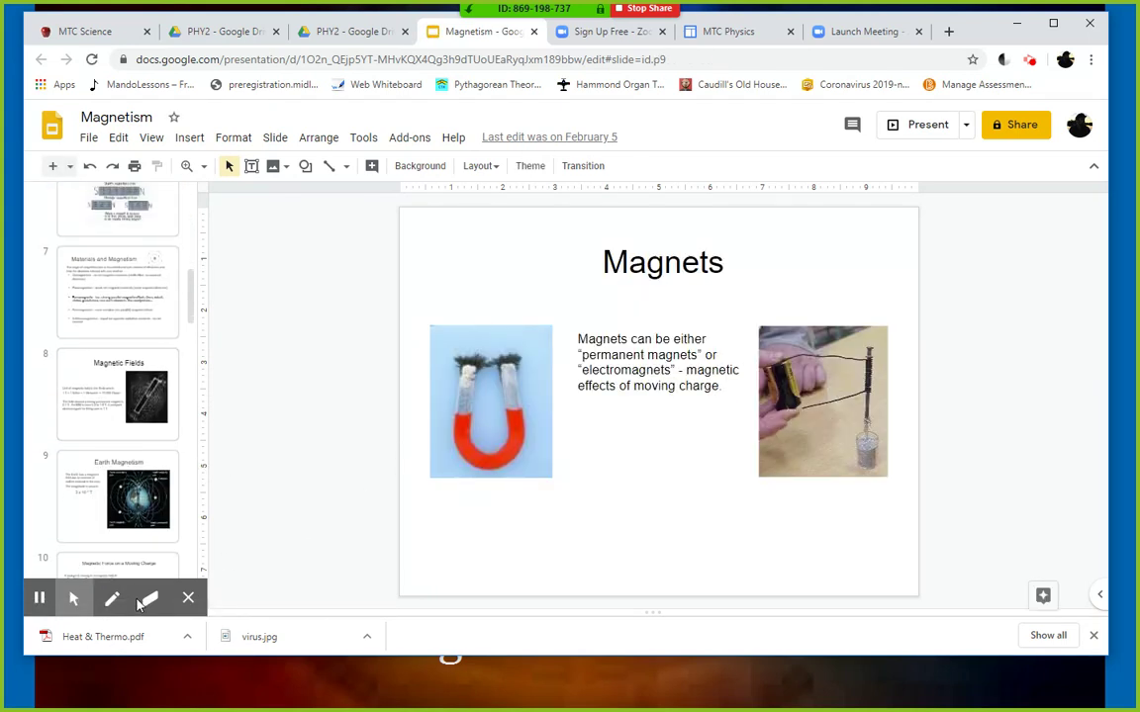
Circle the paragraph on the Magnets slide with the red Screencastify pen, return to the mouse pointer and close the annotation tools
mouse_move(115, 600)
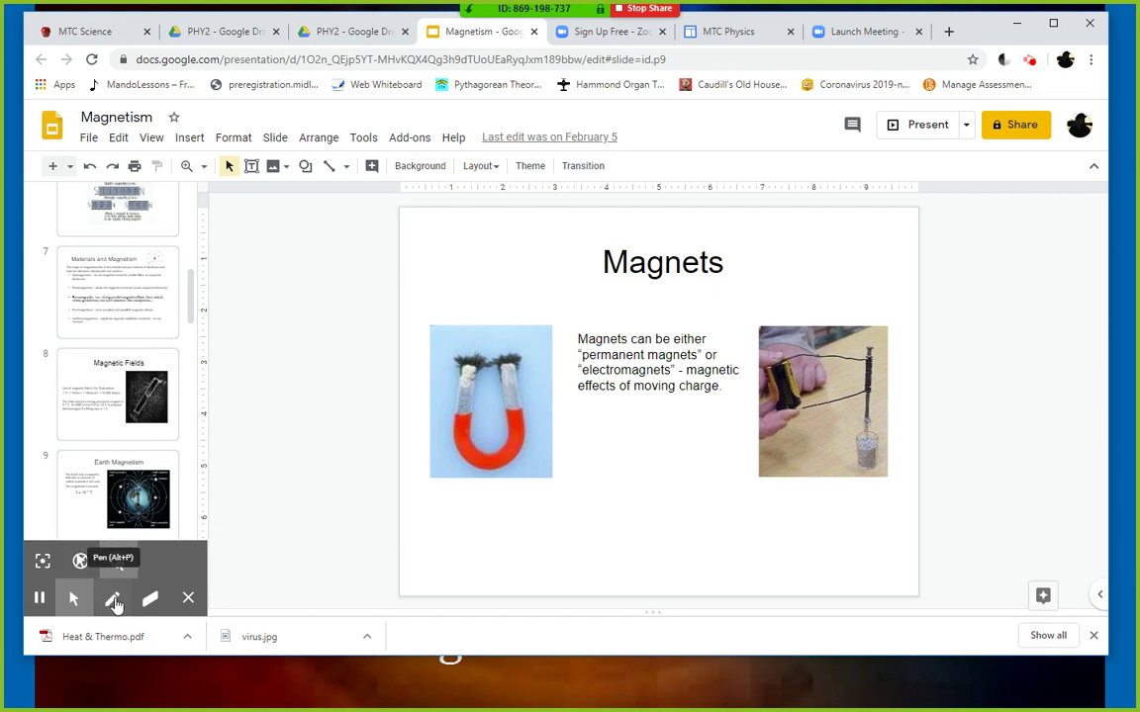
click(115, 600)
drag(580, 414, 701, 399)
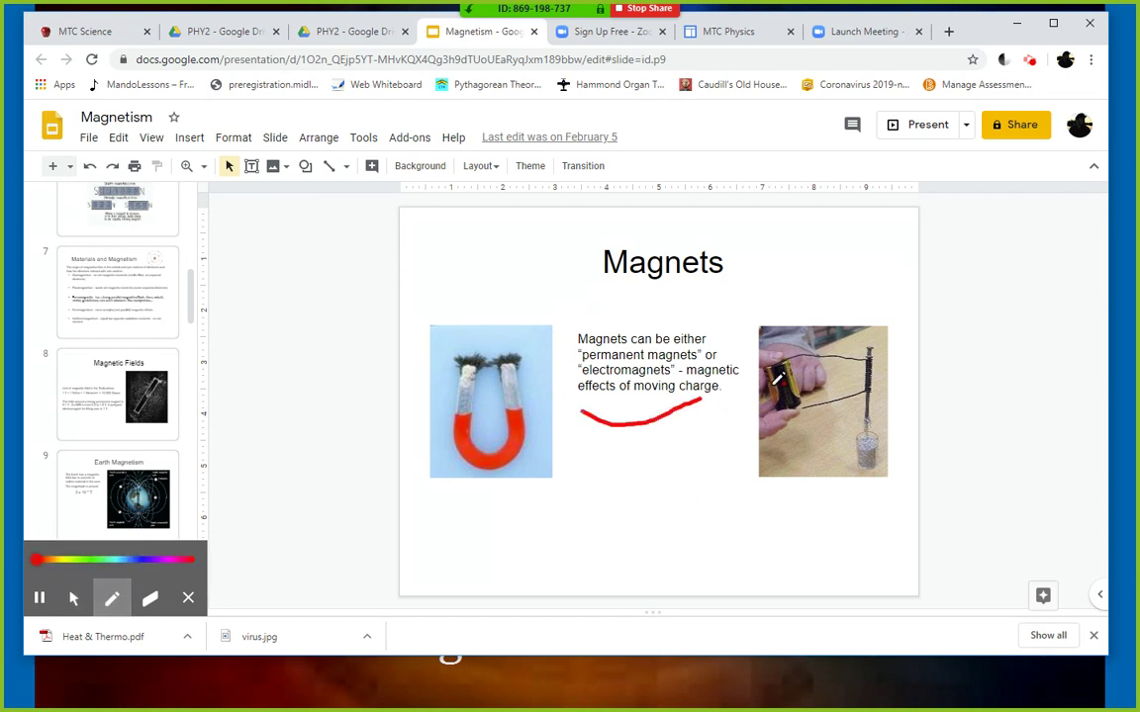
mouse_move(778, 379)
mouse_down()
mouse_move(731, 303)
mouse_move(712, 428)
mouse_up()
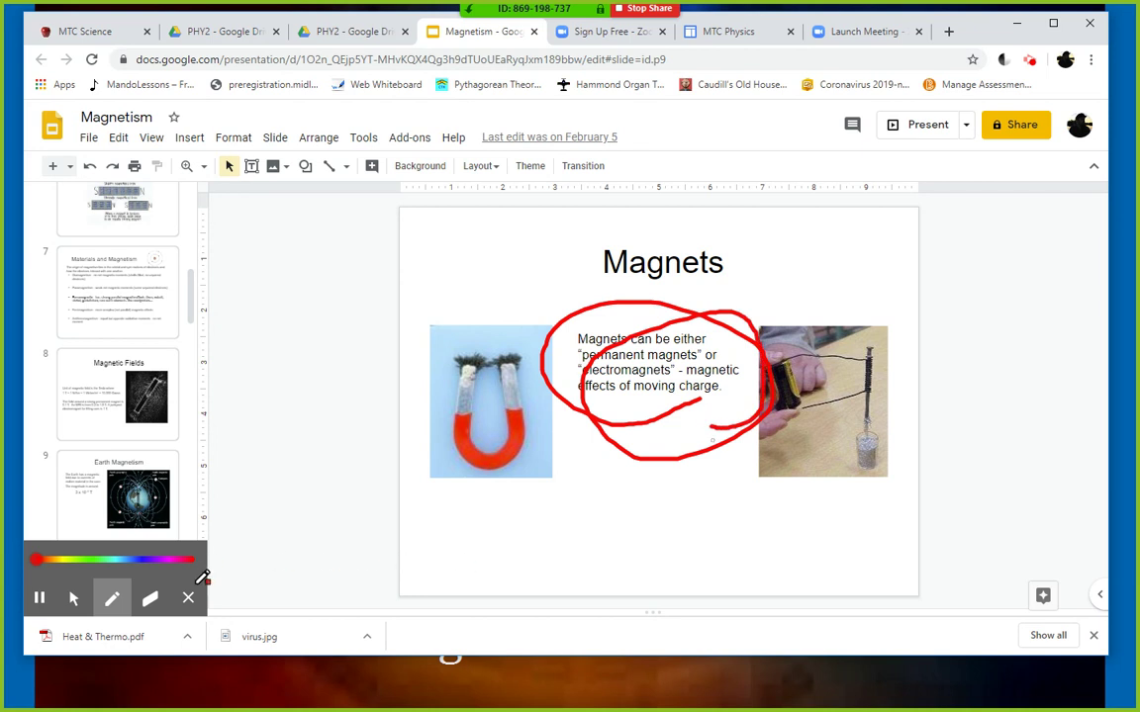
click(151, 597)
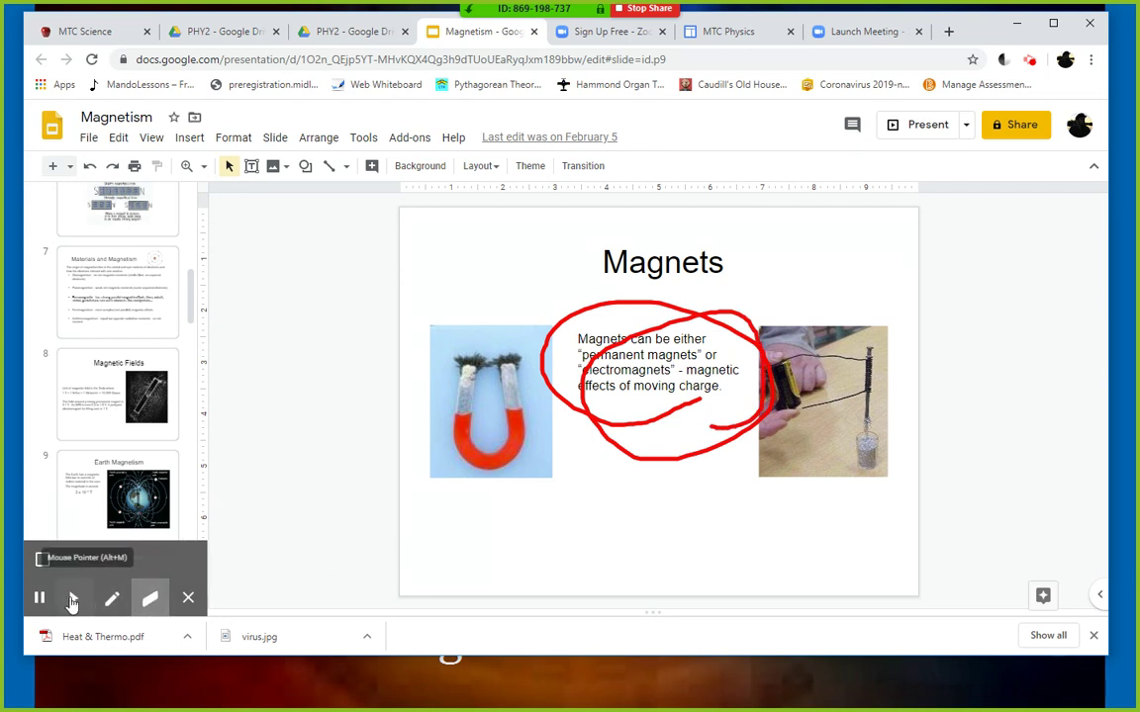
click(71, 600)
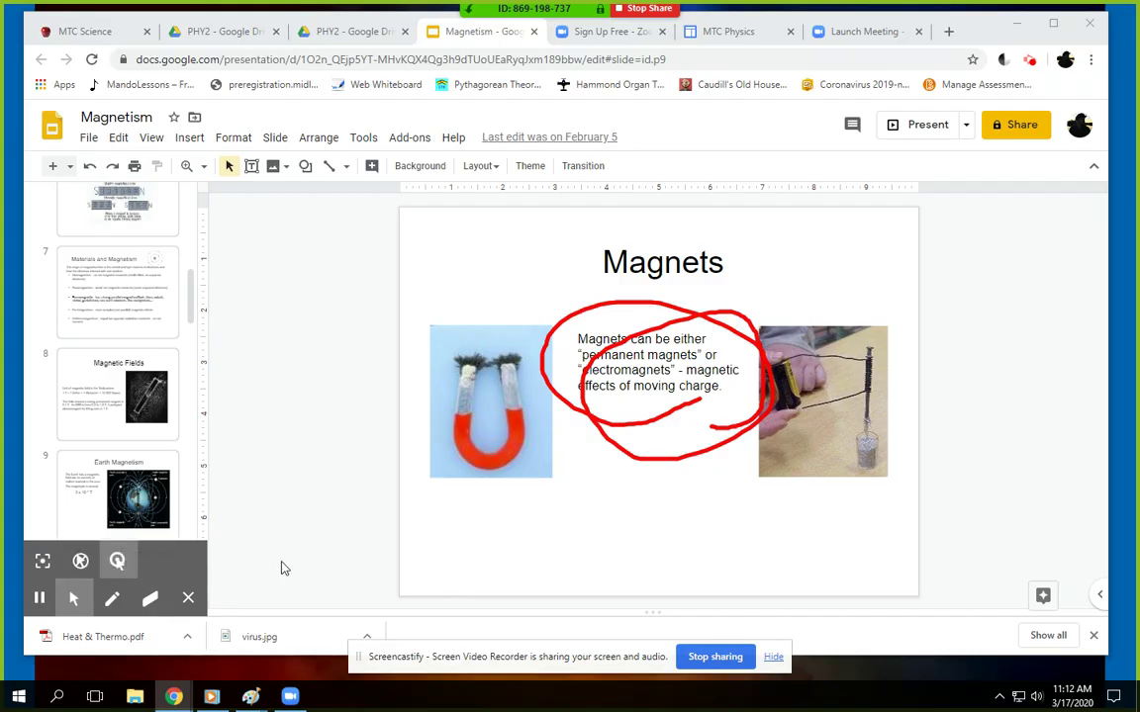
click(188, 601)
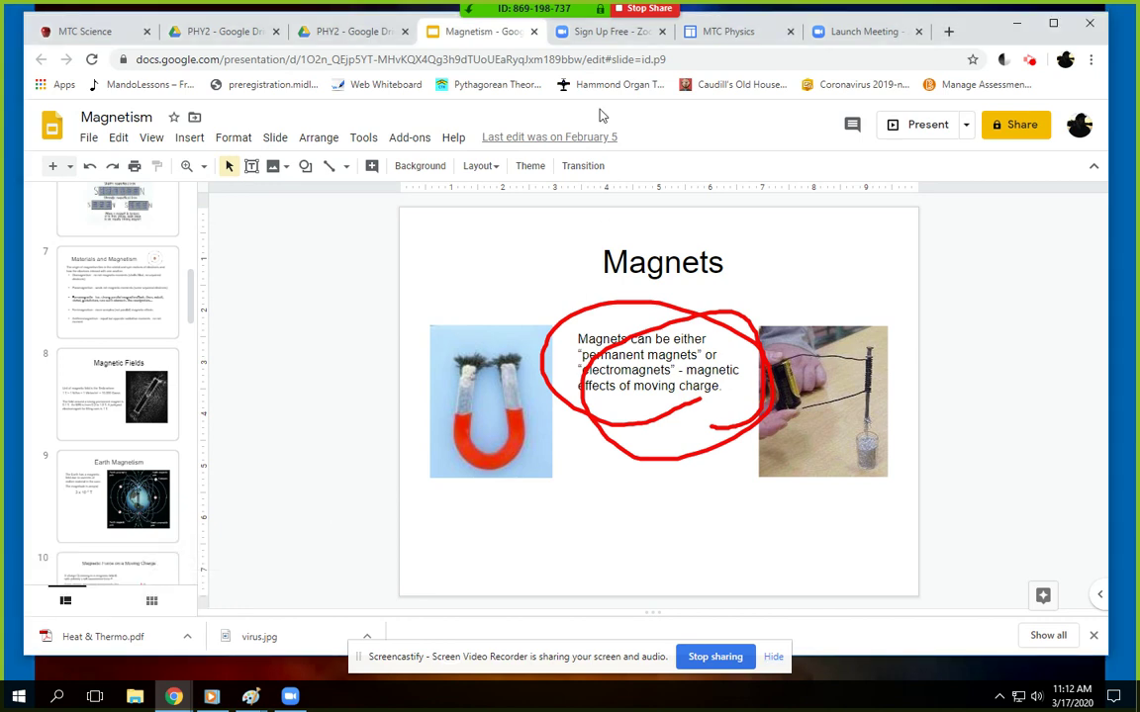
Return to the MTC Physics page and minimize the browser window to show the desktop
click(611, 32)
click(737, 32)
click(1019, 24)
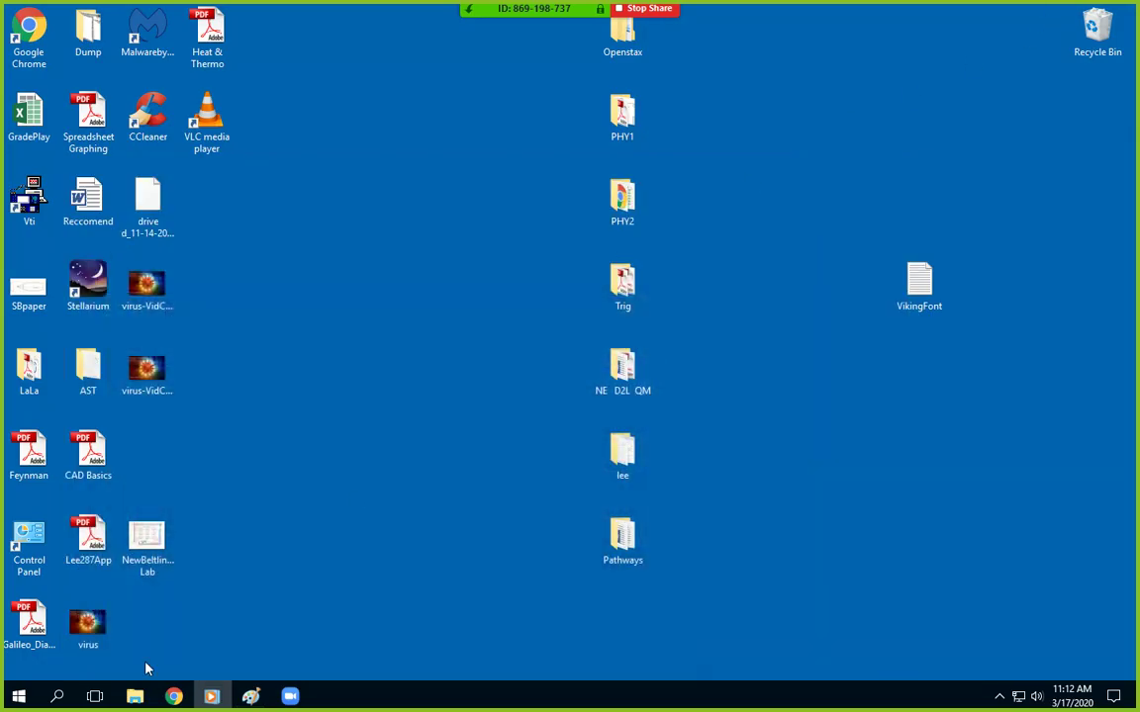
Stop sharing the screen and leave the Zoom meeting
click(641, 10)
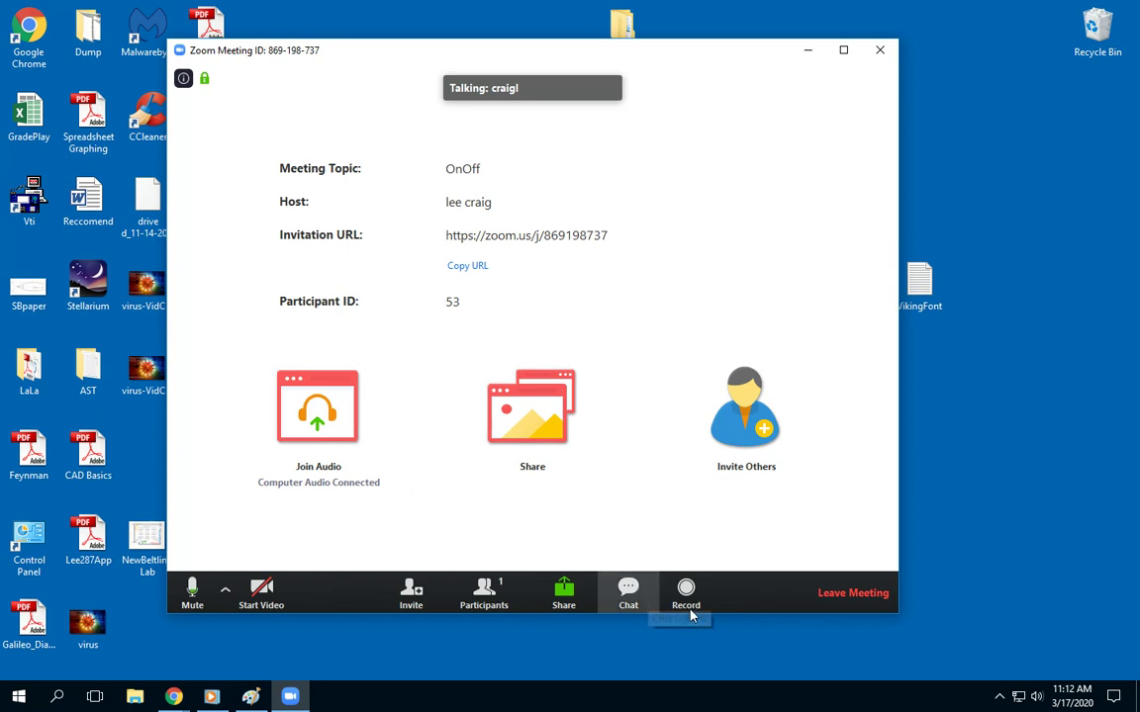
click(838, 596)
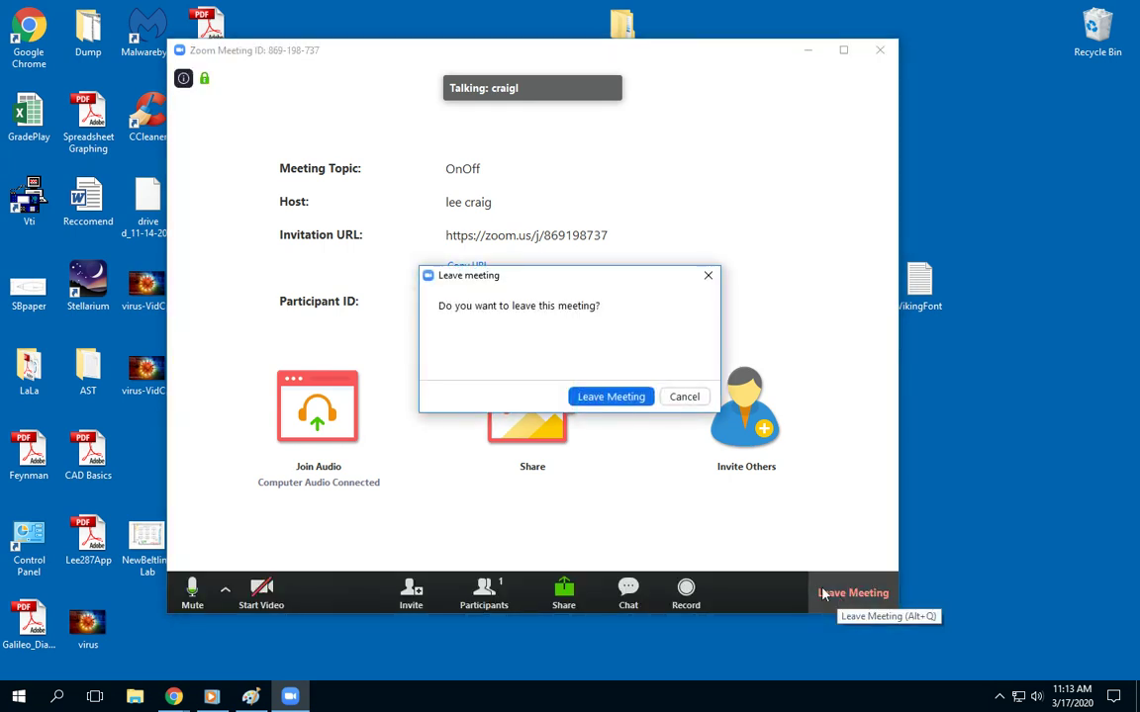
click(618, 397)
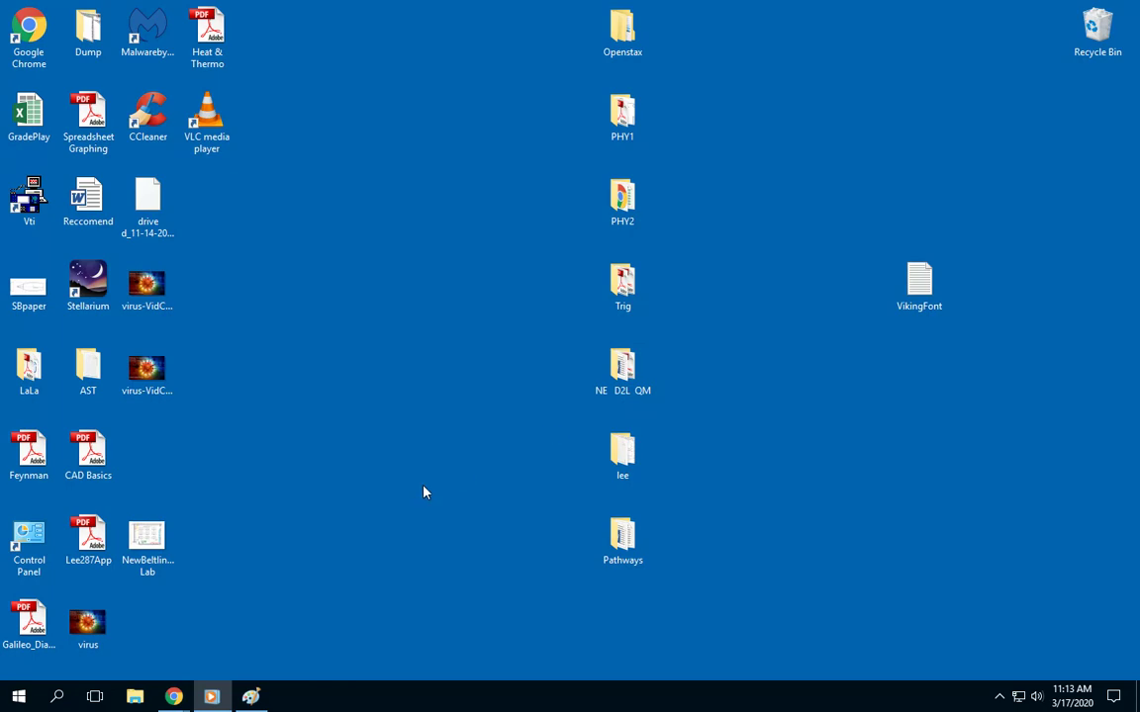
Restore the Chrome window with the MTC Physics page
mouse_move(173, 692)
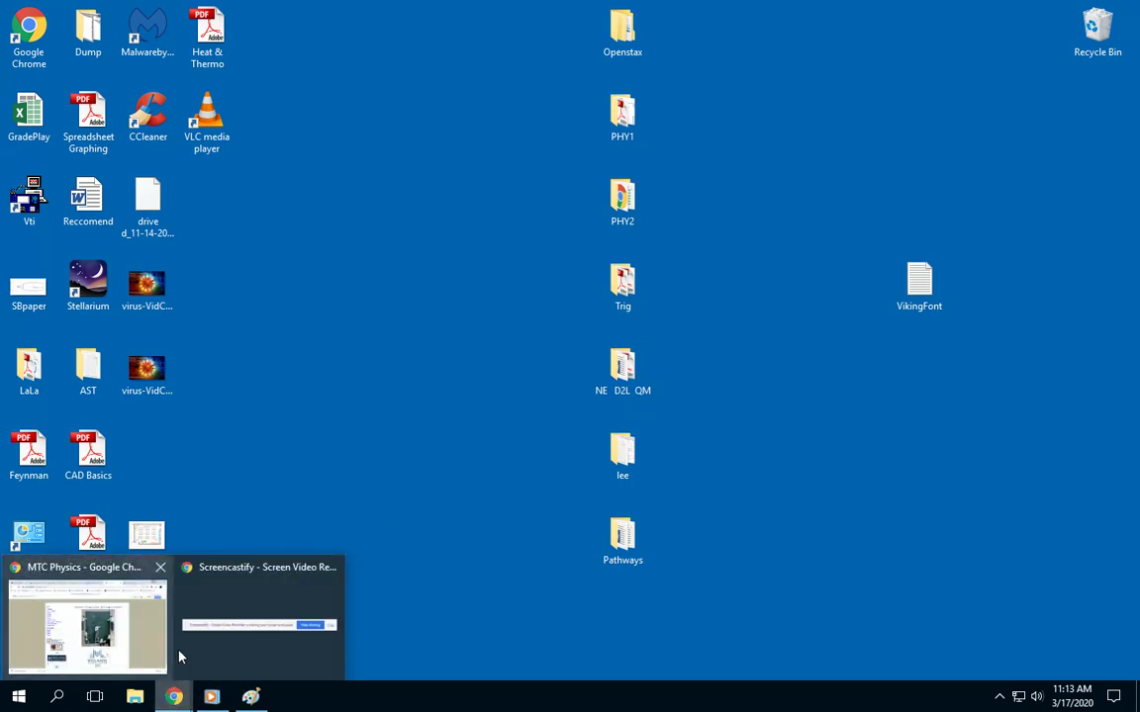
click(111, 631)
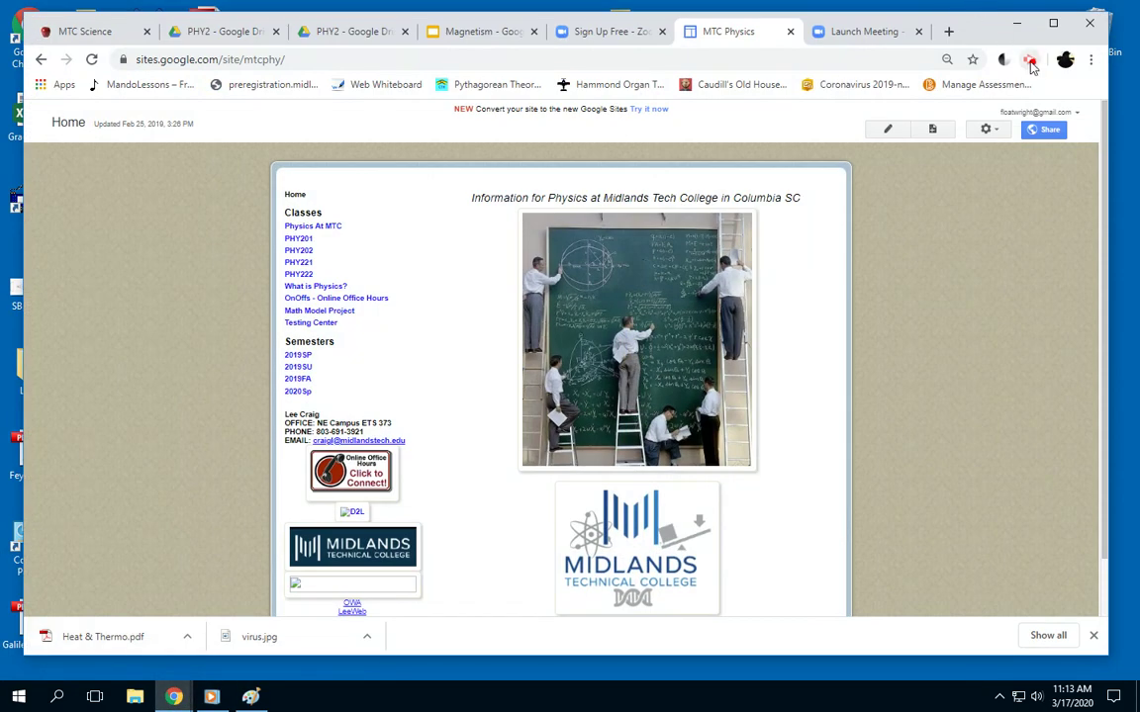